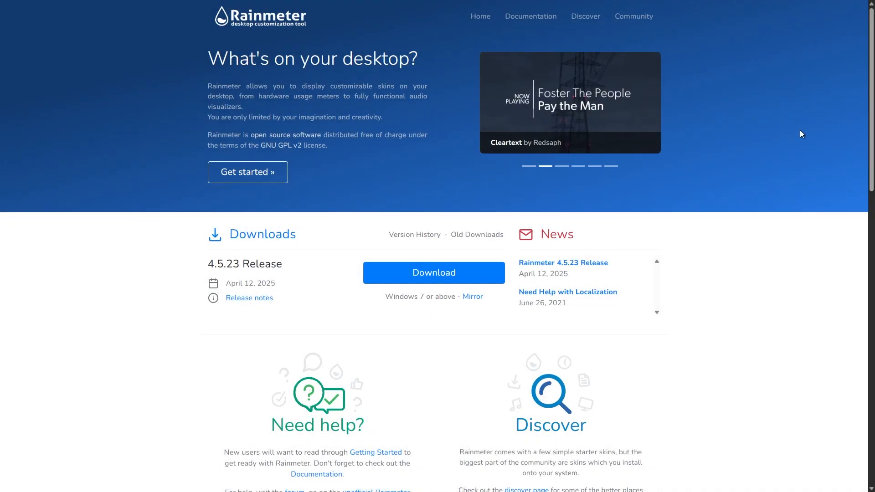
Browse the featured skins carousel and the sections further down the Rainmeter homepage
{"action": "left_click", "coordinate": [647, 103]}
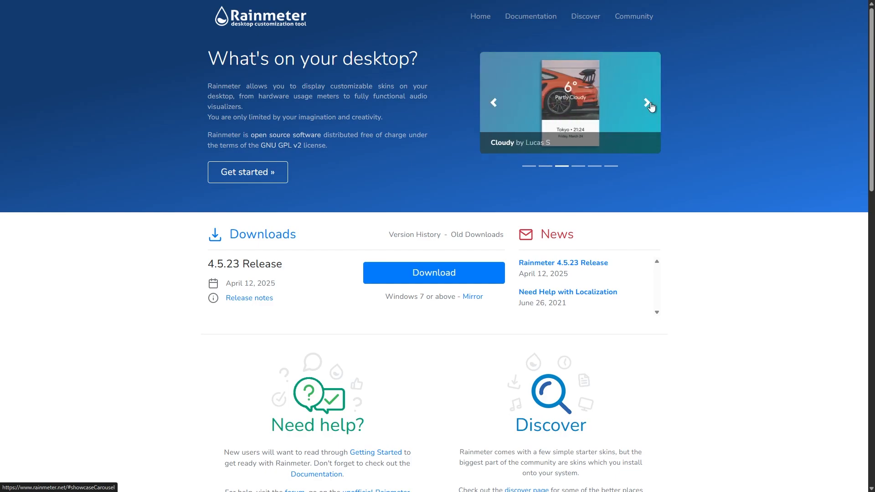
{"action": "left_click", "coordinate": [646, 103]}
{"action": "scroll", "coordinate": [666, 127], "scroll_direction": "down", "scroll_amount": 5}
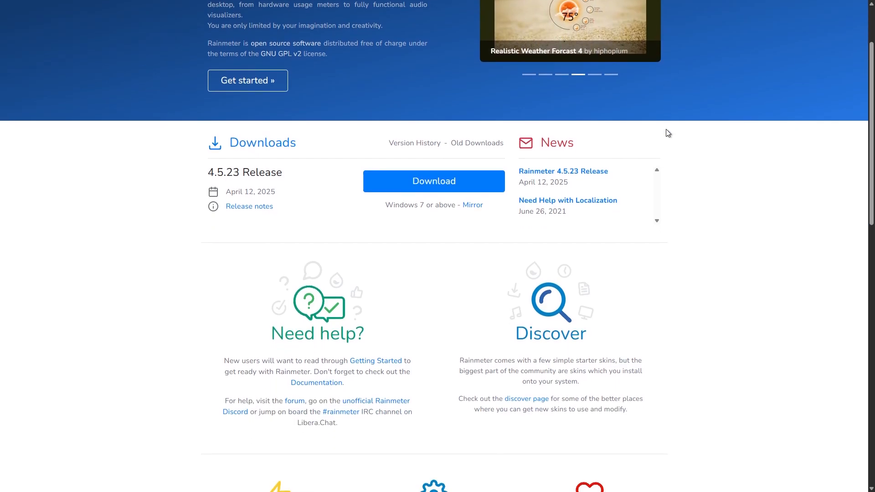
{"action": "scroll", "coordinate": [666, 147], "scroll_direction": "down", "scroll_amount": 8}
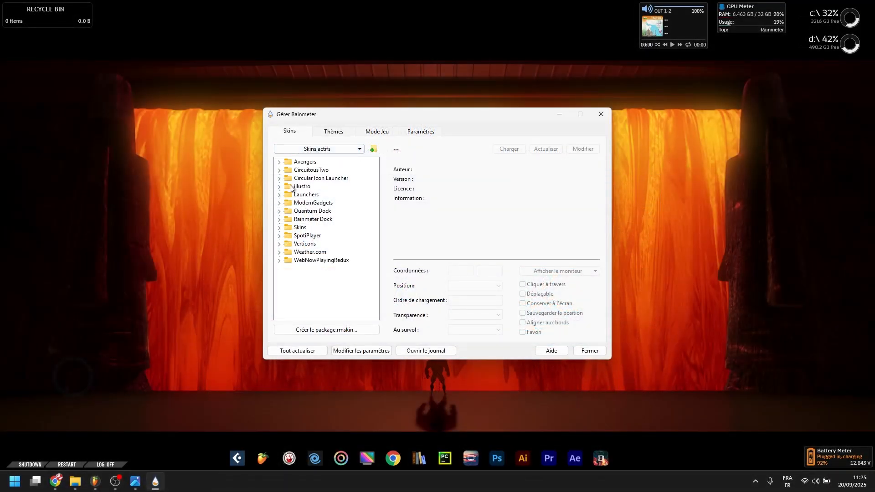
Expand the Launchers skin folder and its Folders subfolder in the Rainmeter skin manager
{"action": "left_click", "coordinate": [279, 194]}
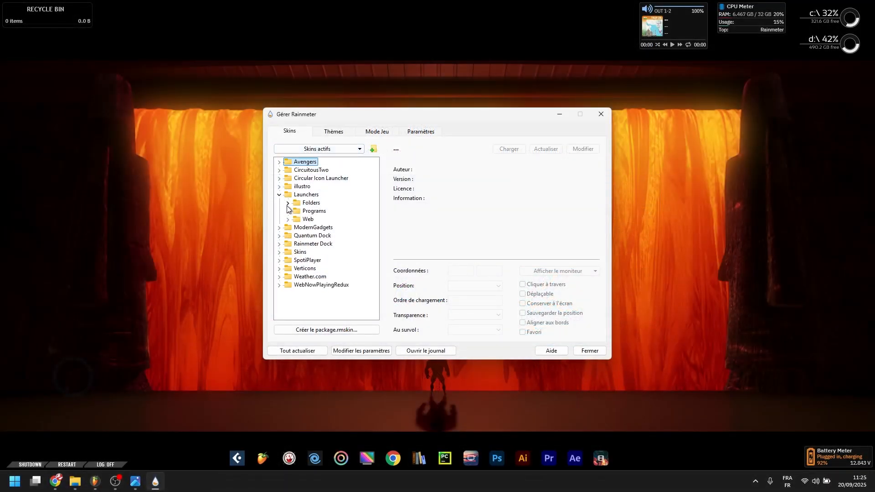
{"action": "left_click", "coordinate": [287, 203]}
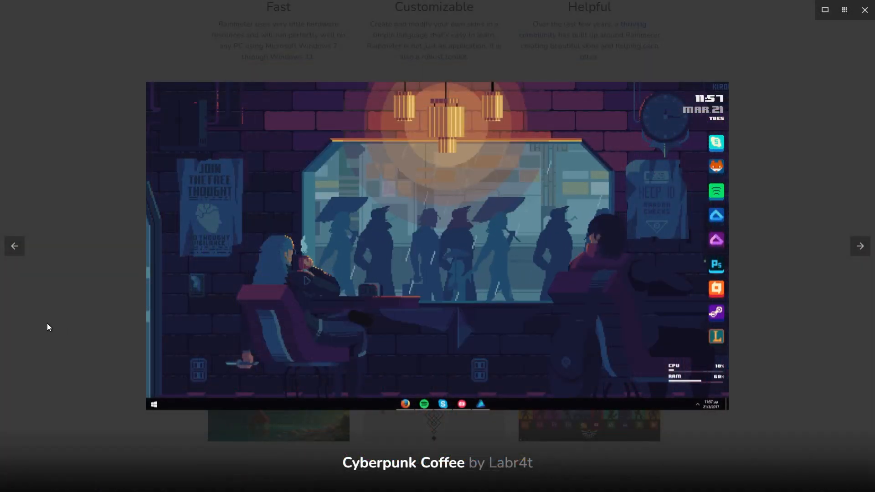
Close the Cyberpunk Coffee preview and view the green temple-by-the-lake desktop in the Community Showcase
{"action": "left_click", "coordinate": [89, 329]}
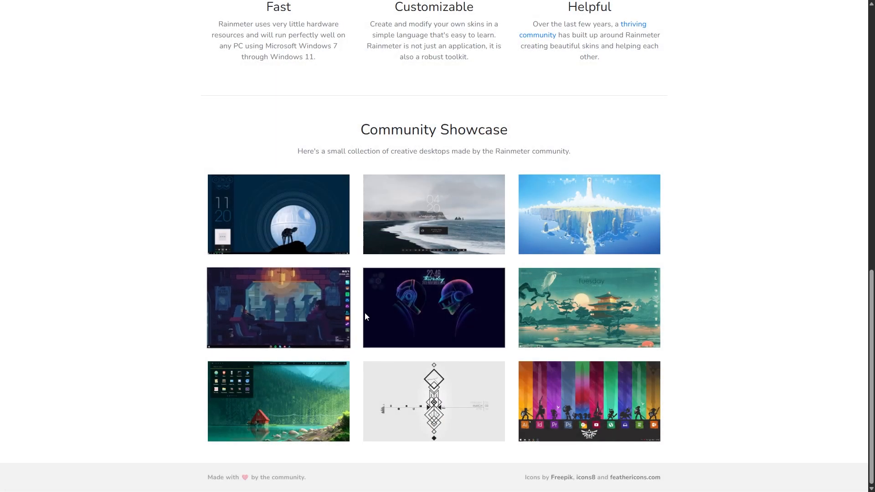
{"action": "left_click", "coordinate": [615, 279]}
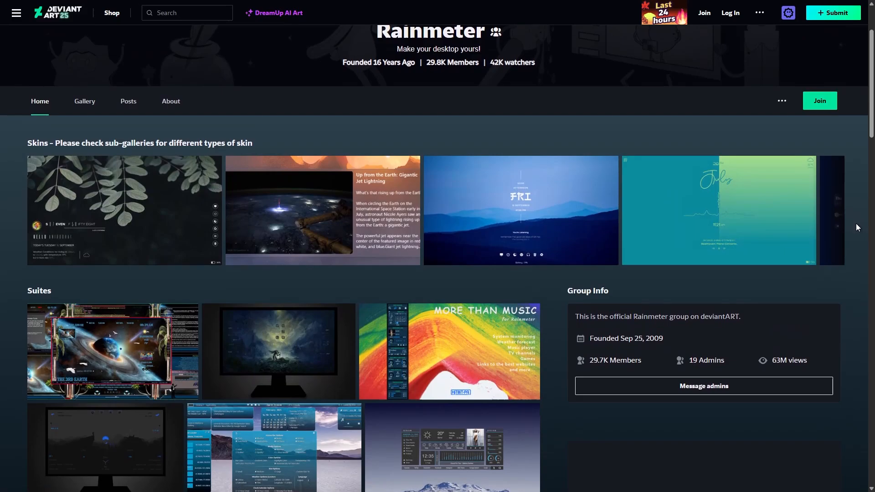
Browse the Suites, Time and Date, and System Monitoring skins of the Rainmeter group on DeviantArt
{"action": "scroll", "coordinate": [856, 227], "scroll_direction": "down", "scroll_amount": 5}
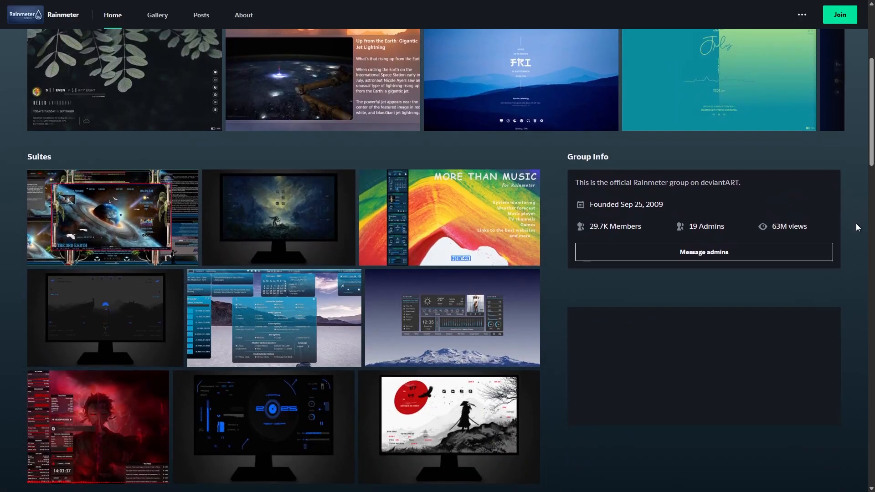
{"action": "scroll", "coordinate": [856, 227], "scroll_direction": "down", "scroll_amount": 8}
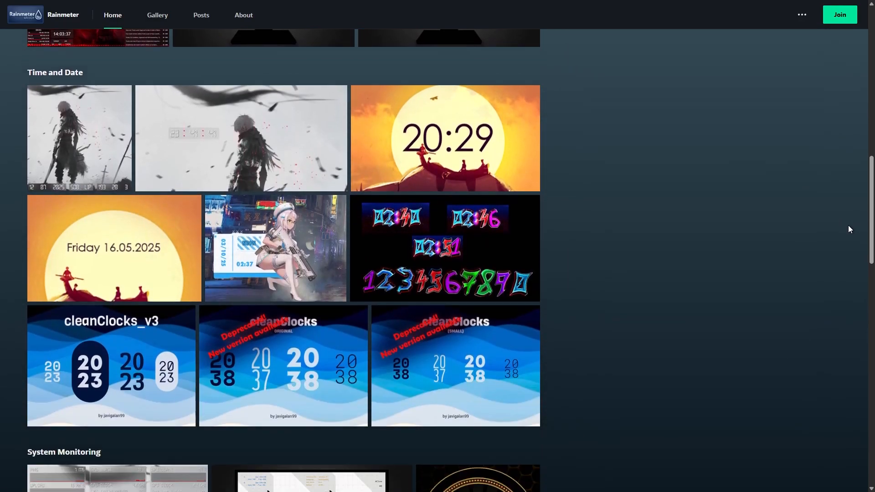
{"action": "scroll", "coordinate": [809, 227], "scroll_direction": "down", "scroll_amount": 3}
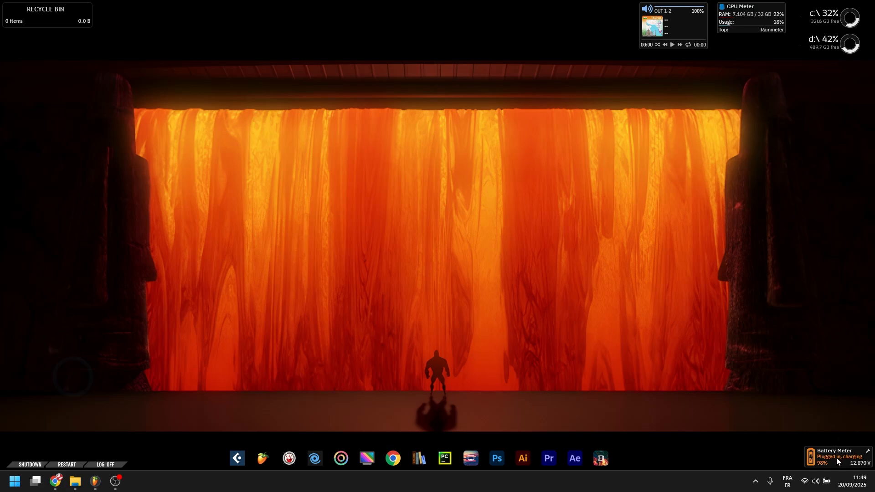
Load the ProcessMeter.ini skin from ModernGadgets and place its meter below the Recycle Bin widget on the desktop
{"action": "left_click", "coordinate": [240, 240]}
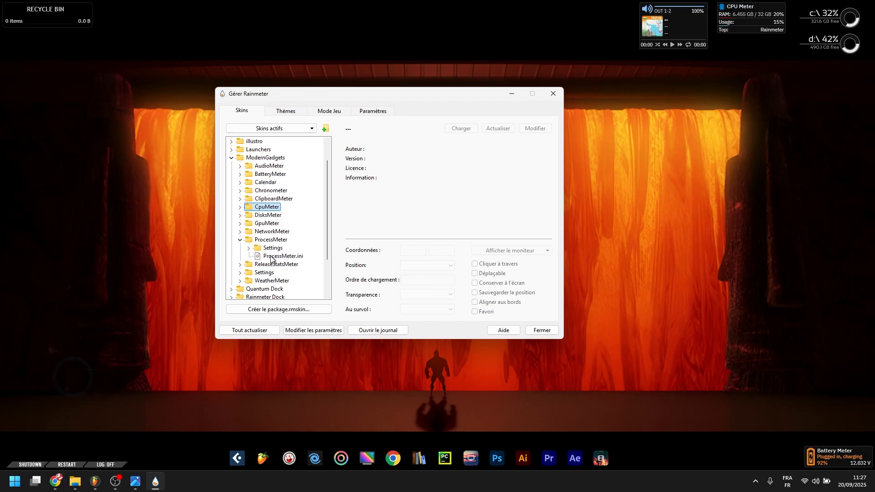
{"action": "double_click", "coordinate": [271, 256]}
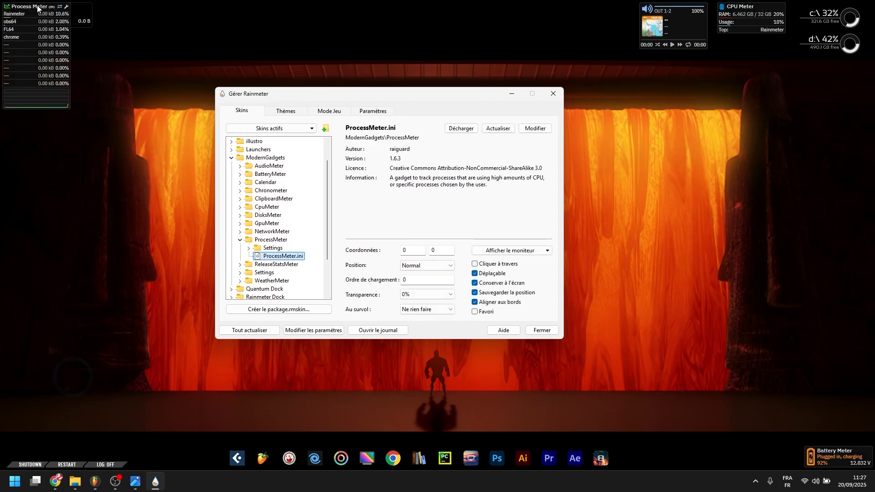
{"action": "left_click_drag", "start_coordinate": [37, 7], "coordinate": [56, 129]}
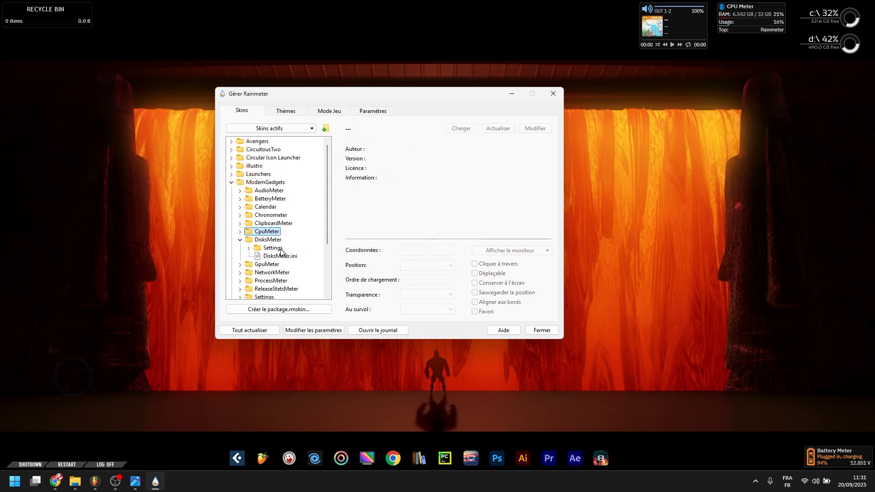
Load the DisksMeter.ini skin from ModernGadgets and open its Disks Meter settings
{"action": "double_click", "coordinate": [280, 255]}
{"action": "left_click", "coordinate": [542, 10]}
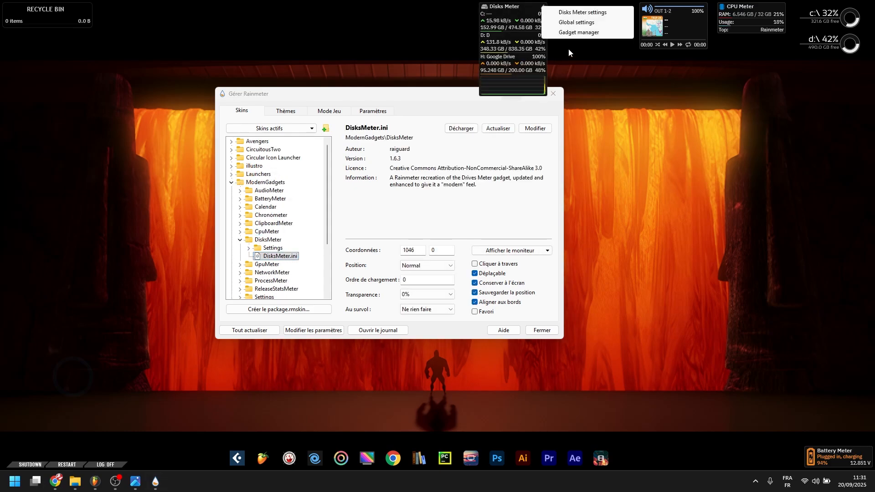
{"action": "left_click", "coordinate": [586, 15]}
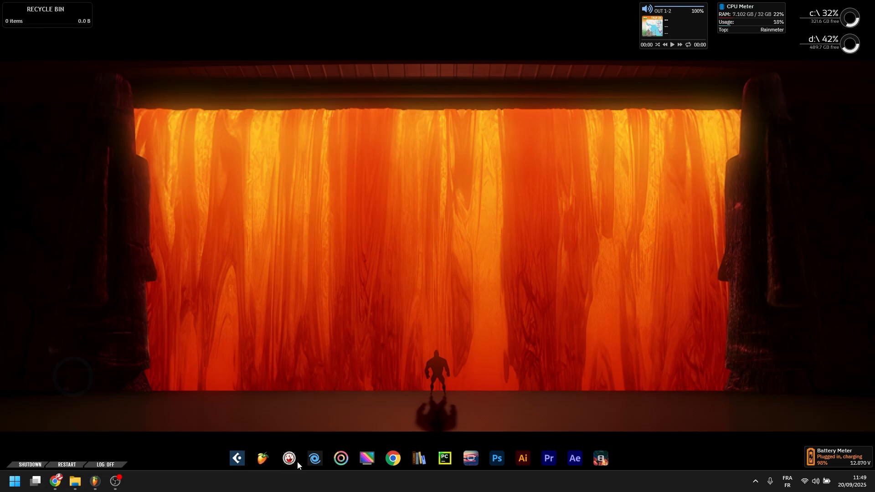
Open the settings of the desktop icon dock and review its Style, About and General pages
{"action": "right_click", "coordinate": [465, 460]}
{"action": "left_click", "coordinate": [489, 429]}
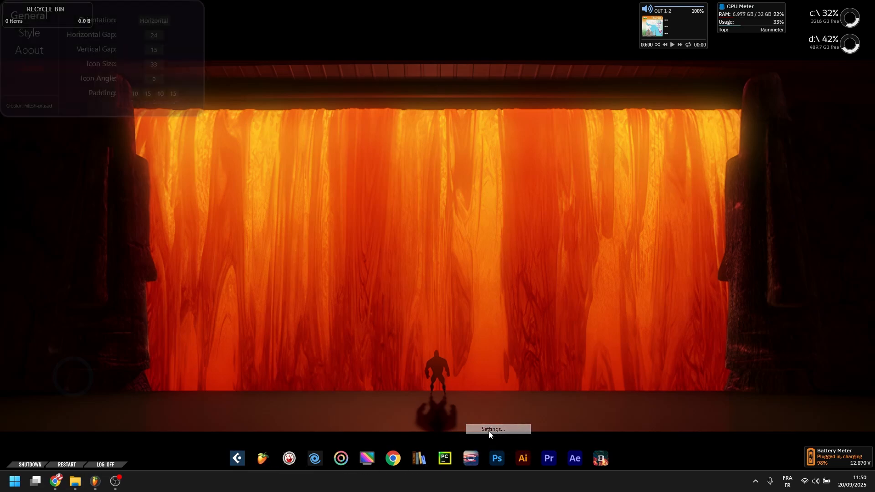
{"action": "left_click", "coordinate": [31, 34]}
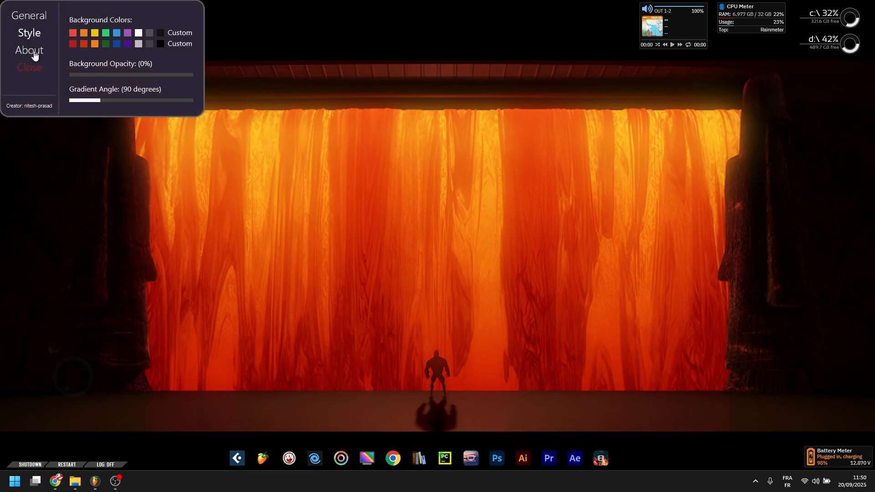
{"action": "left_click", "coordinate": [33, 52]}
{"action": "left_click", "coordinate": [32, 17]}
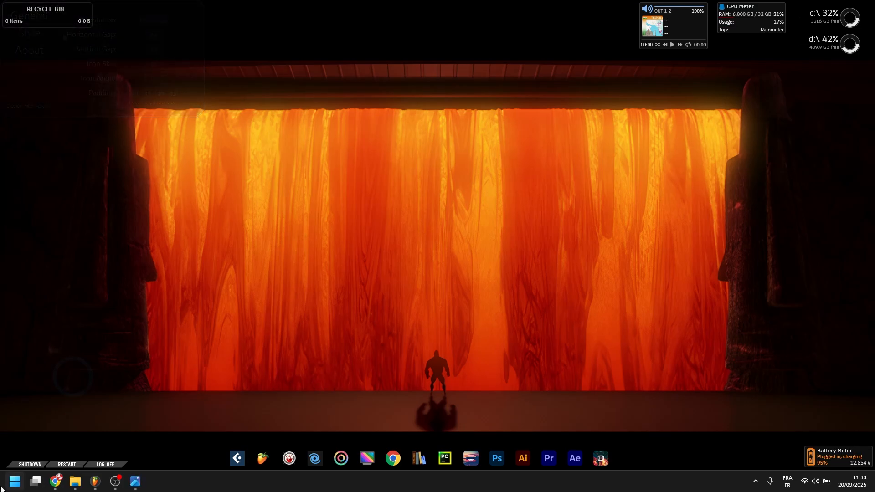
Load the Rainmeter Dock.ini skin to preview the dock on the desktop, and unload it
{"action": "left_click", "coordinate": [14, 481]}
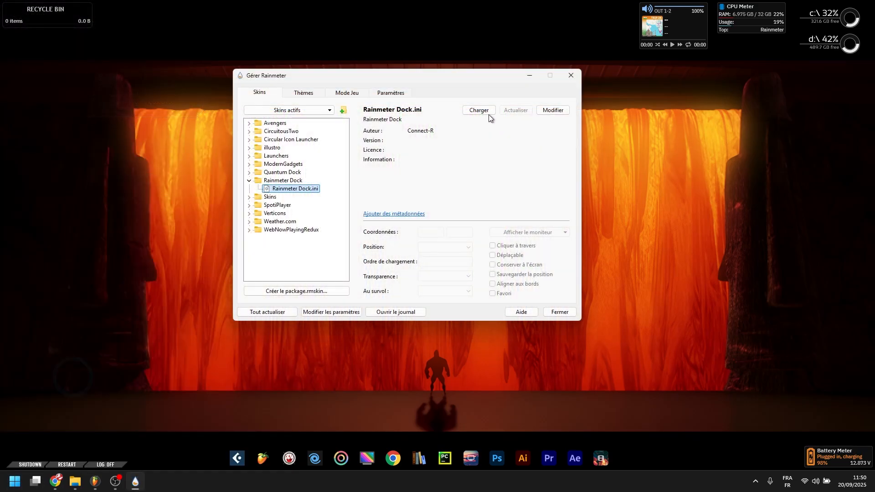
{"action": "left_click", "coordinate": [488, 114]}
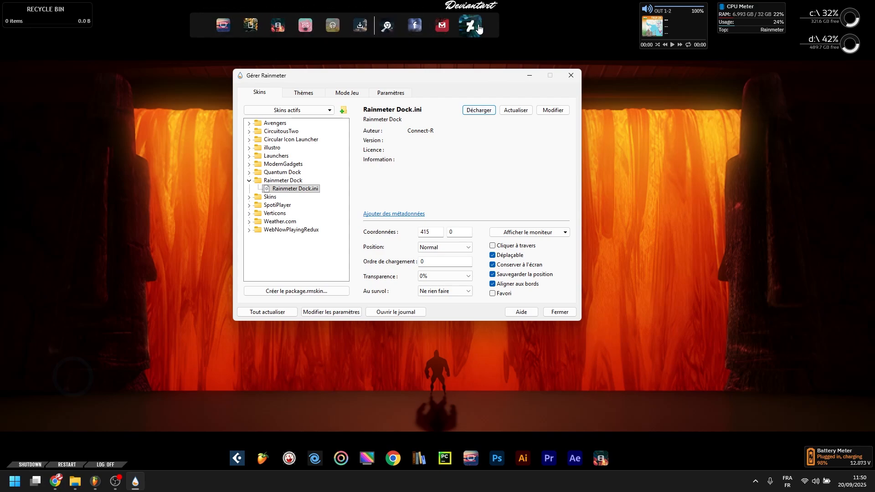
{"action": "left_click", "coordinate": [479, 110]}
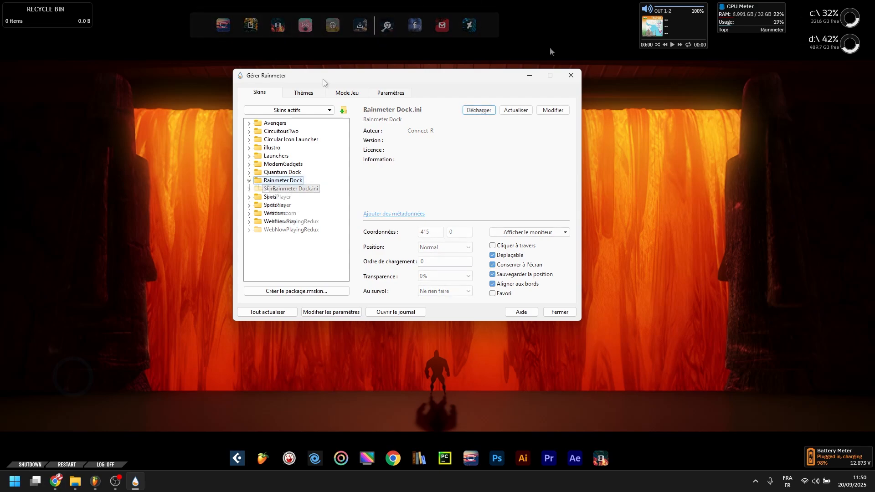
Load the Large Launchers skin from the Avengers suite
{"action": "left_click", "coordinate": [248, 123]}
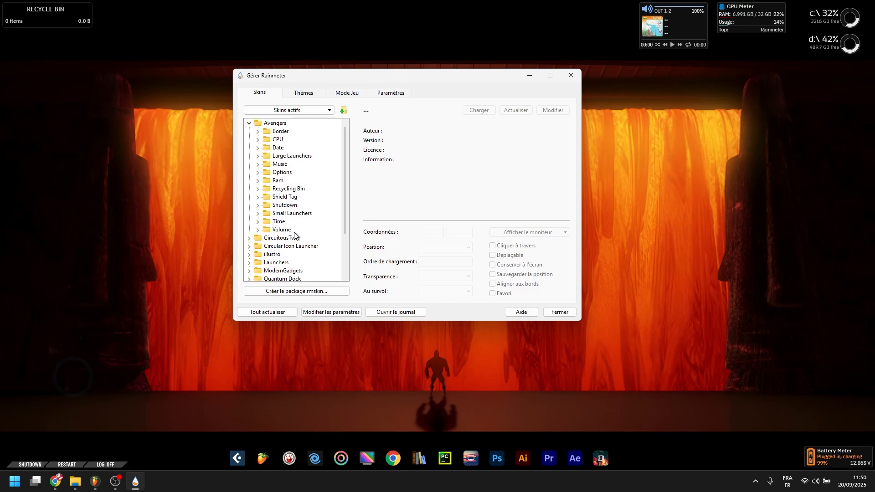
{"action": "double_click", "coordinate": [292, 156]}
{"action": "double_click", "coordinate": [304, 164]}
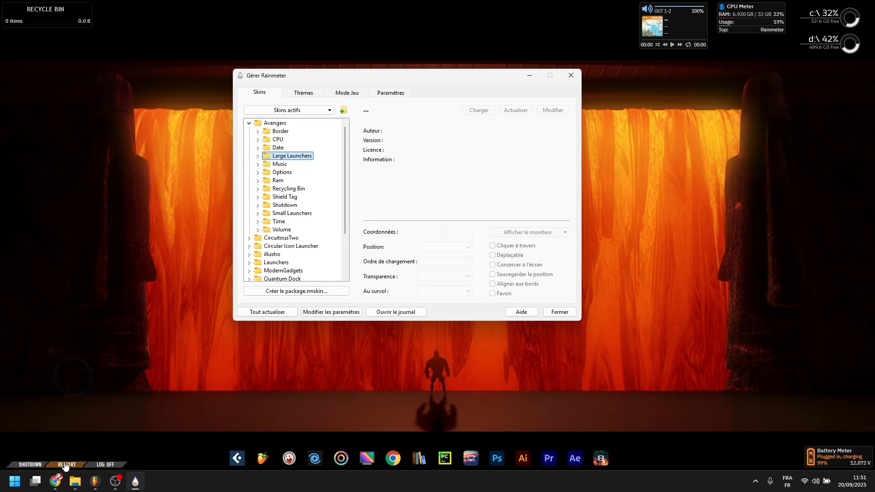
Load the Small Launchers.ini skin from the Avengers suite to preview it, and unload it
{"action": "left_click", "coordinate": [258, 213]}
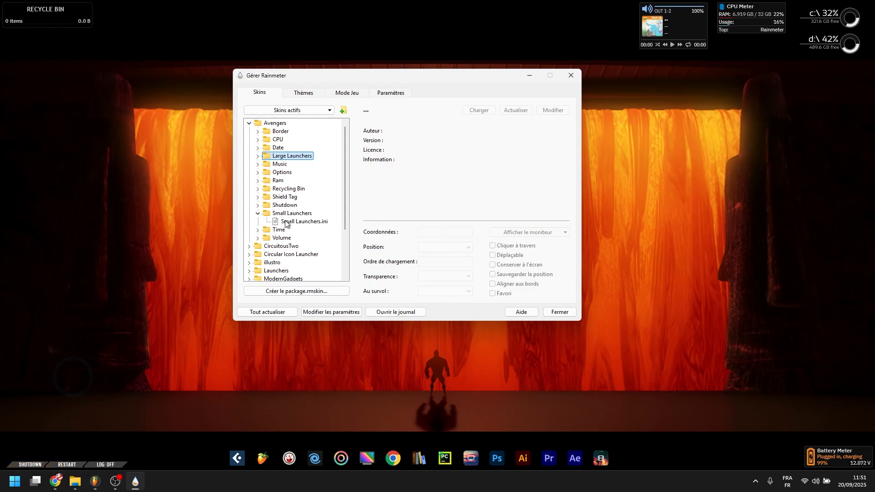
{"action": "double_click", "coordinate": [293, 222]}
{"action": "double_click", "coordinate": [292, 222]}
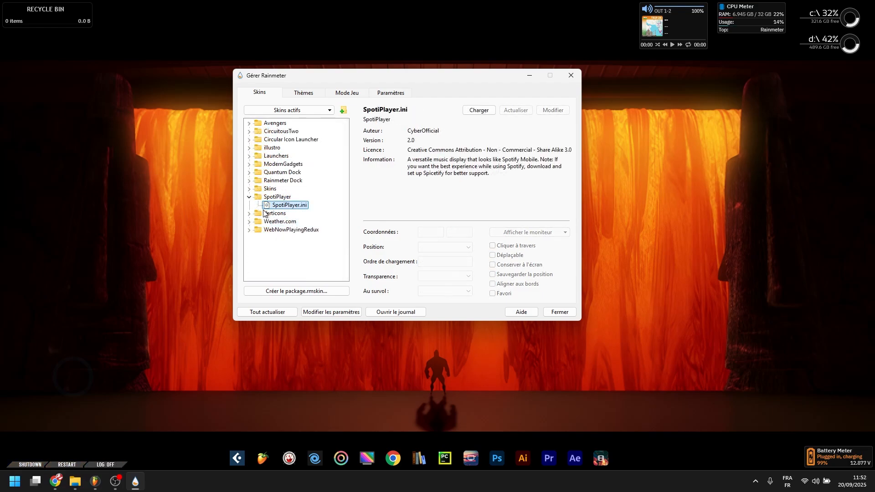
Load the SpotiPlayer.ini music display skin
{"action": "double_click", "coordinate": [273, 206]}
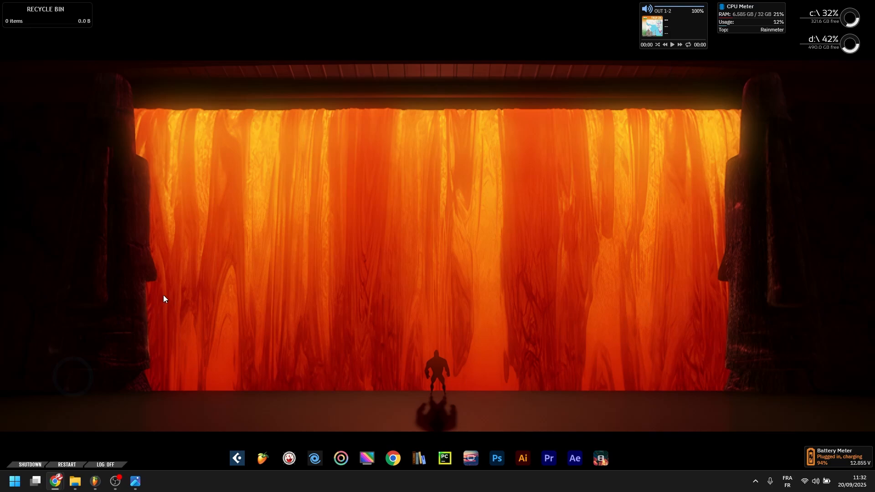
Open the UserSettings.ini file of the Games circular icon launcher and read through its customization variables
{"action": "left_click", "coordinate": [86, 367]}
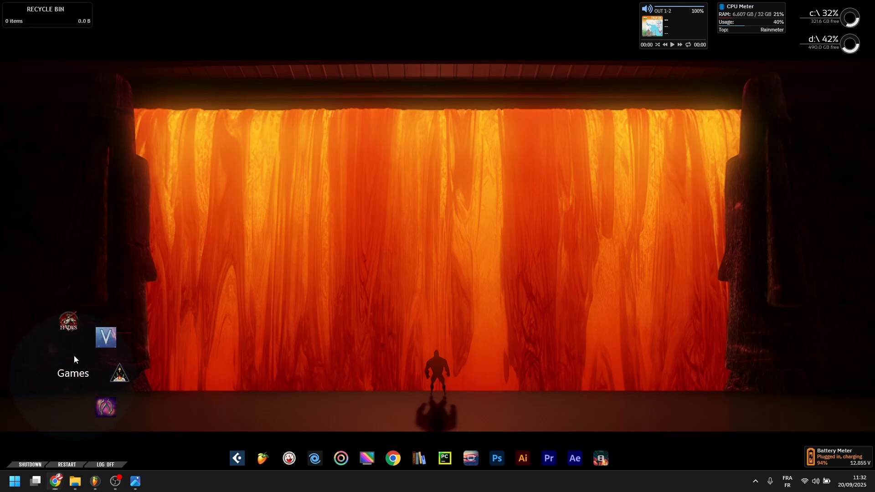
{"action": "right_click", "coordinate": [74, 359]}
{"action": "left_click", "coordinate": [140, 248]}
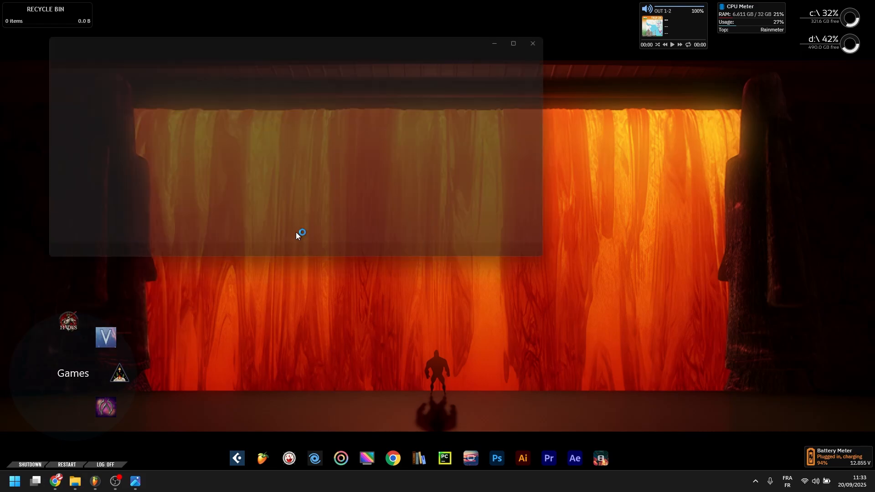
{"action": "scroll", "coordinate": [135, 156], "scroll_direction": "down", "scroll_amount": 4}
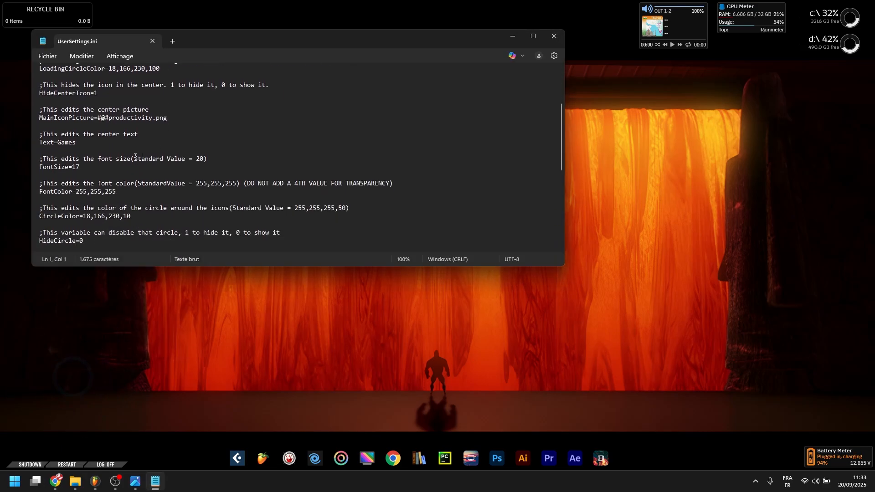
{"action": "scroll", "coordinate": [135, 156], "scroll_direction": "down", "scroll_amount": 4}
{"action": "scroll", "coordinate": [95, 137], "scroll_direction": "up", "scroll_amount": 7}
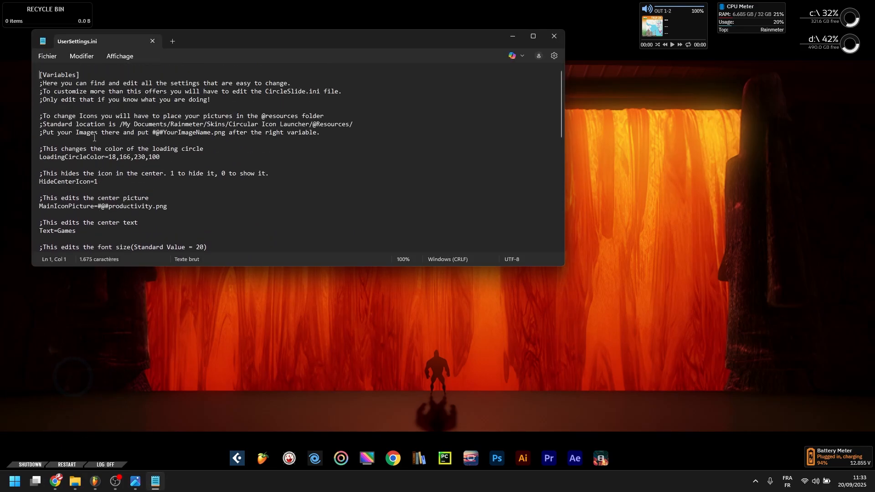
{"action": "scroll", "coordinate": [95, 138], "scroll_direction": "down", "scroll_amount": 5}
{"action": "scroll", "coordinate": [128, 156], "scroll_direction": "up", "scroll_amount": 5}
{"action": "scroll", "coordinate": [146, 133], "scroll_direction": "down", "scroll_amount": 3}
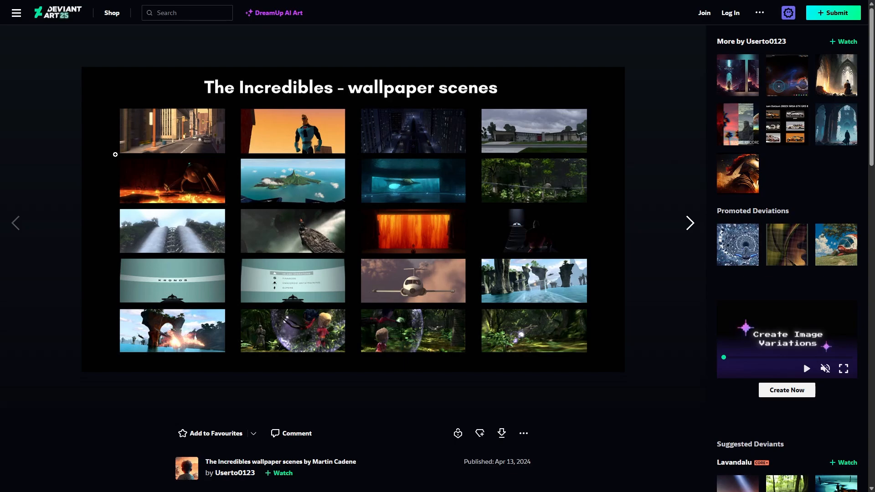
Read the DeviantArt descriptions of The Incredibles wallpaper scenes and the Metering Avengers Borderlands skin with its credited sources
{"action": "scroll", "coordinate": [325, 367], "scroll_direction": "down", "scroll_amount": 7}
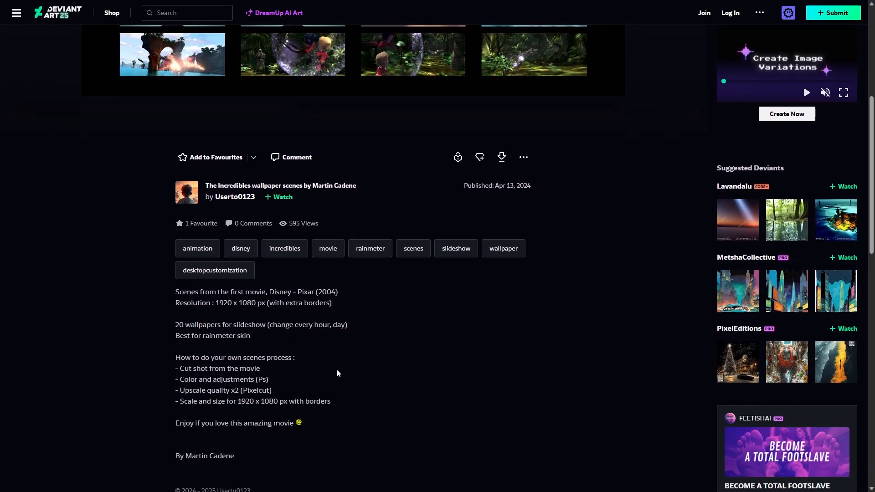
{"action": "scroll", "coordinate": [337, 370], "scroll_direction": "up", "scroll_amount": 7}
{"action": "key", "text": "Right"}
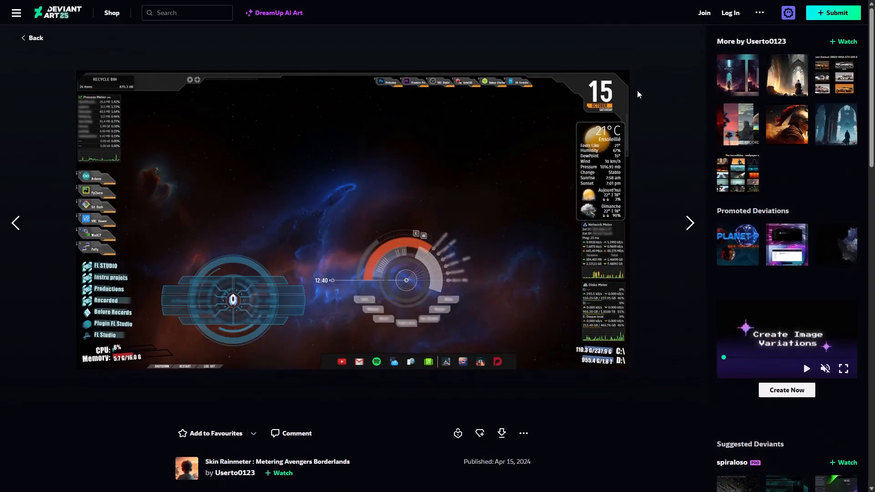
{"action": "scroll", "coordinate": [669, 151], "scroll_direction": "down", "scroll_amount": 6}
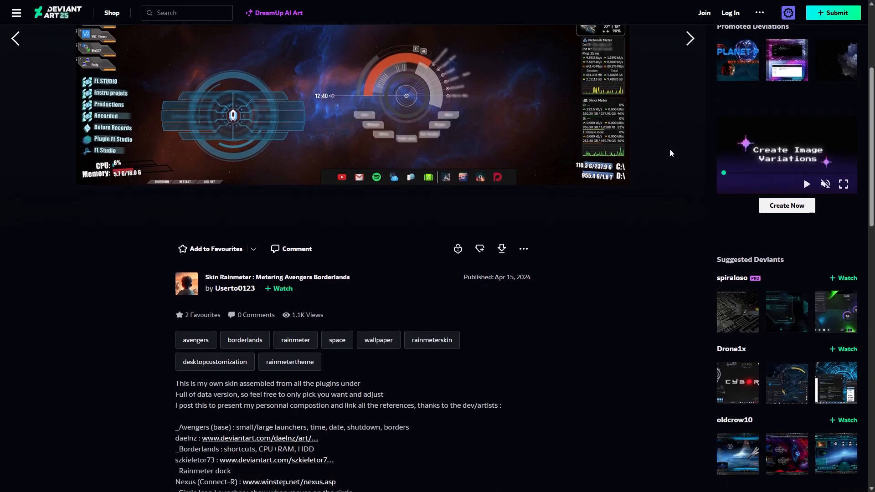
{"action": "scroll", "coordinate": [665, 152], "scroll_direction": "down", "scroll_amount": 2}
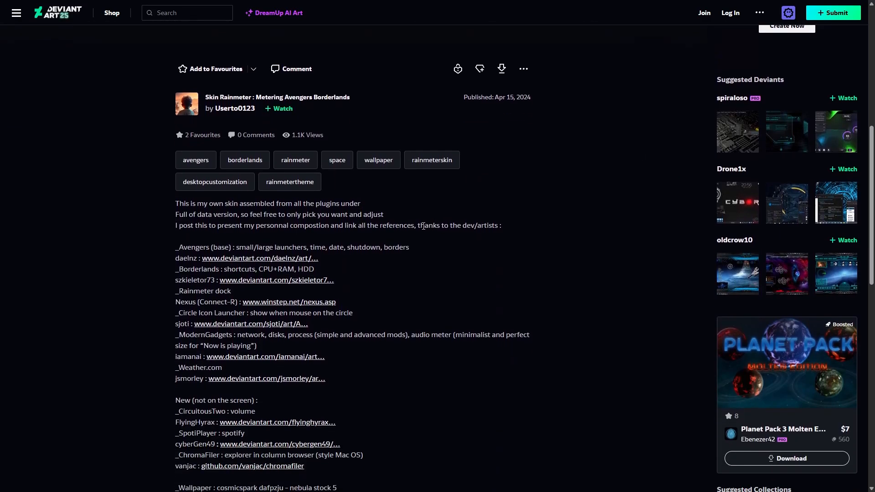
Finish reading the skin's credits, and view the desktop screenshots 1.PNG, 4.PNG and 5.PNG from the Rainmeter Skins folder in File Explorer
{"action": "scroll", "coordinate": [293, 272], "scroll_direction": "down", "scroll_amount": 2}
{"action": "scroll", "coordinate": [397, 360], "scroll_direction": "down", "scroll_amount": 2}
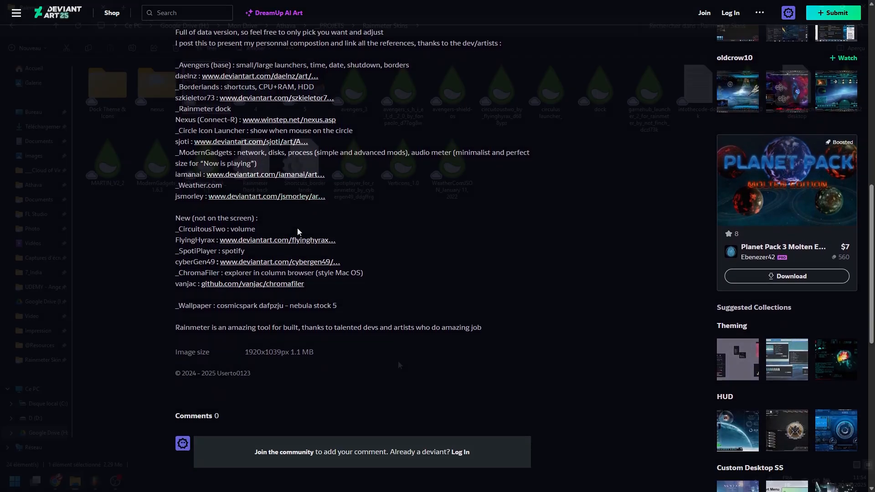
{"action": "key", "text": "alt+Tab"}
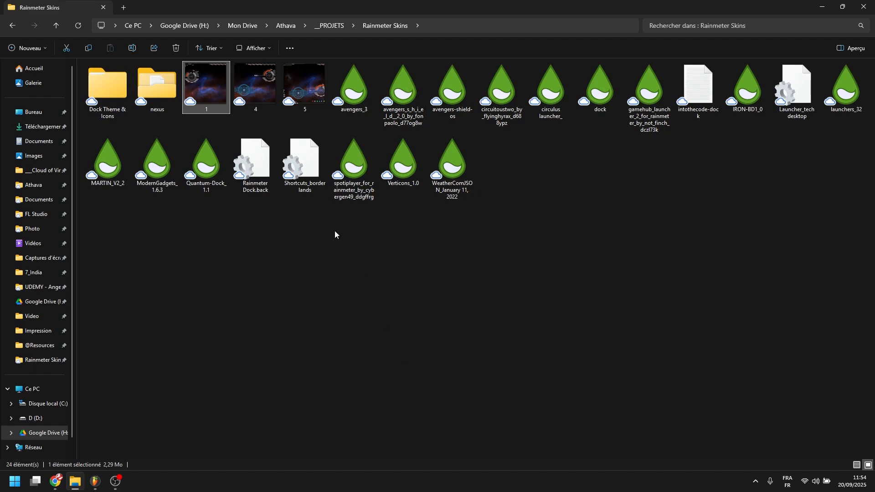
{"action": "double_click", "coordinate": [214, 96]}
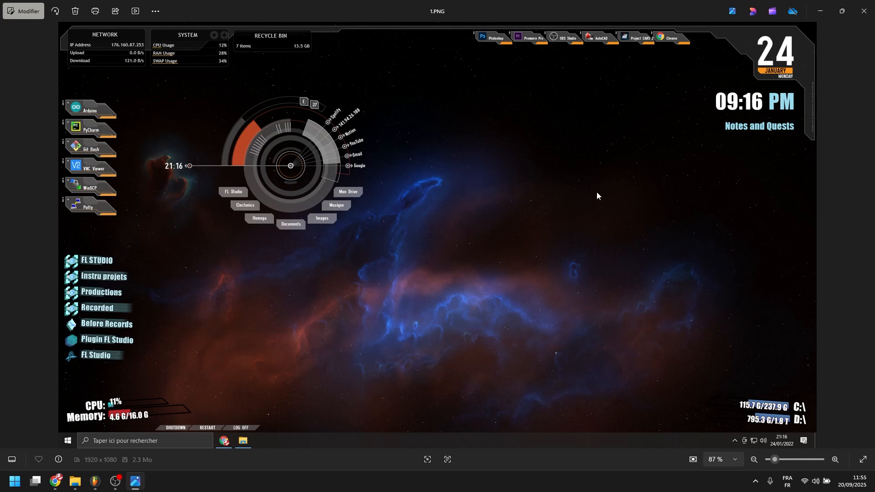
{"action": "key", "text": "Right"}
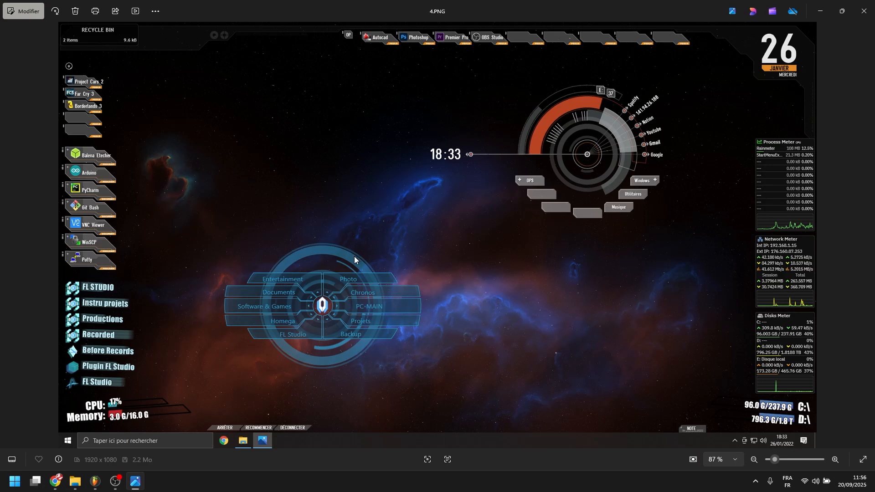
{"action": "key", "text": "Right"}
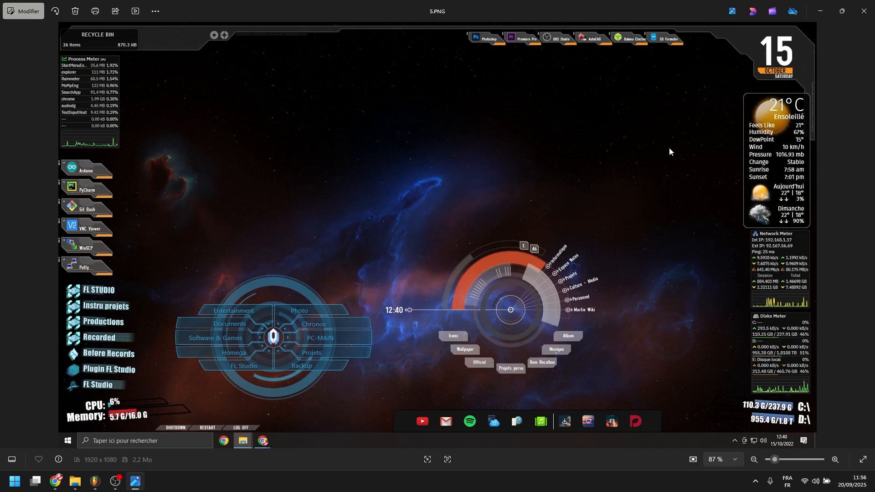
{"action": "left_click", "coordinate": [819, 12]}
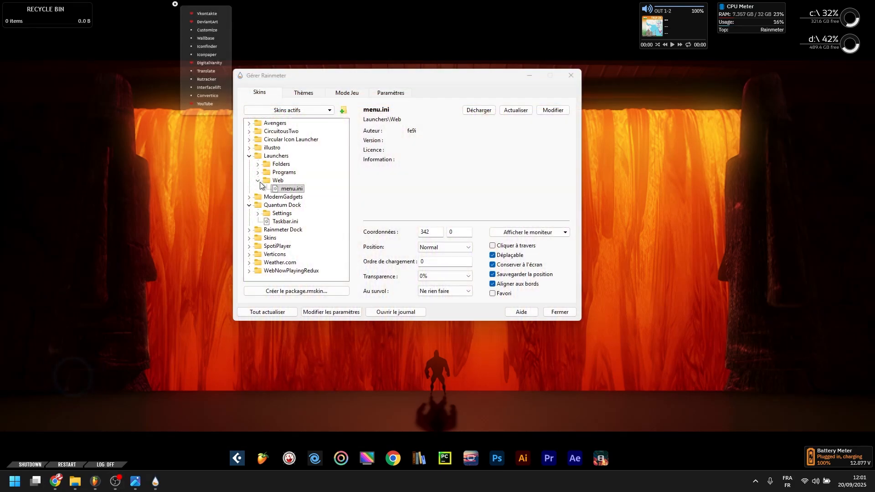
Load the menu.ini launcher skins from the Programs and Folders groups of the Launchers suite
{"action": "left_click", "coordinate": [258, 180]}
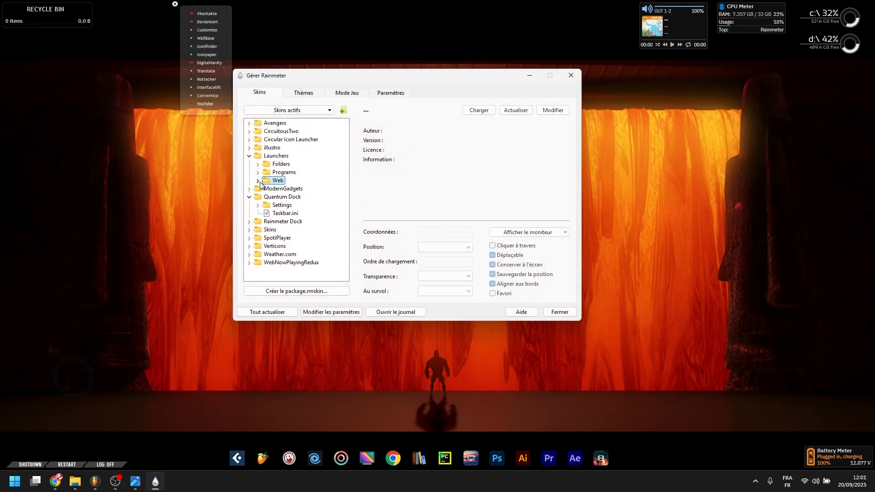
{"action": "left_click", "coordinate": [258, 172]}
{"action": "left_click", "coordinate": [279, 181]}
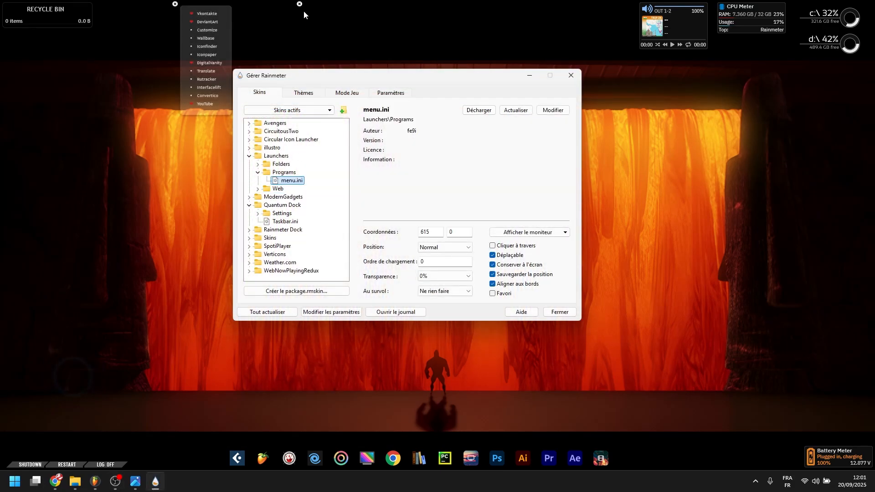
{"action": "double_click", "coordinate": [279, 181]}
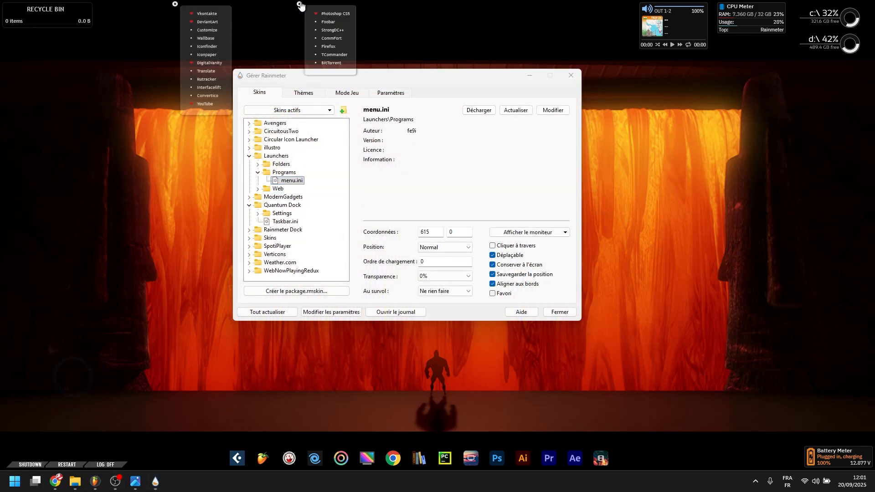
{"action": "left_click", "coordinate": [258, 173]}
{"action": "left_click", "coordinate": [258, 164]}
{"action": "double_click", "coordinate": [292, 172]}
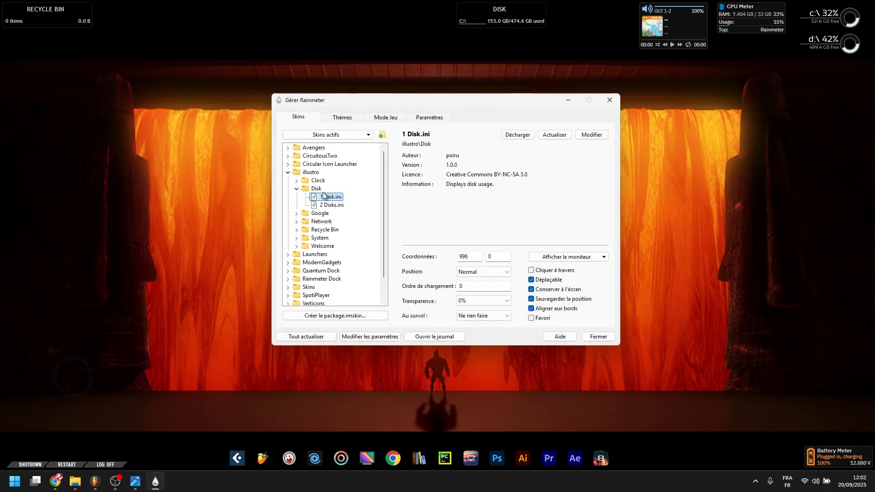
Unload the illustro 1 Disk.ini skin and load the illustro Network.ini skin
{"action": "left_click", "coordinate": [327, 199]}
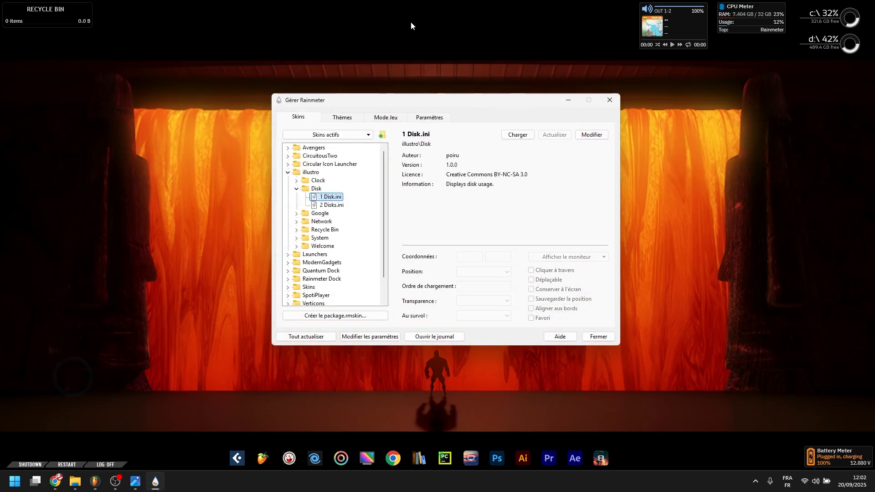
{"action": "left_click", "coordinate": [296, 221]}
{"action": "double_click", "coordinate": [329, 229]}
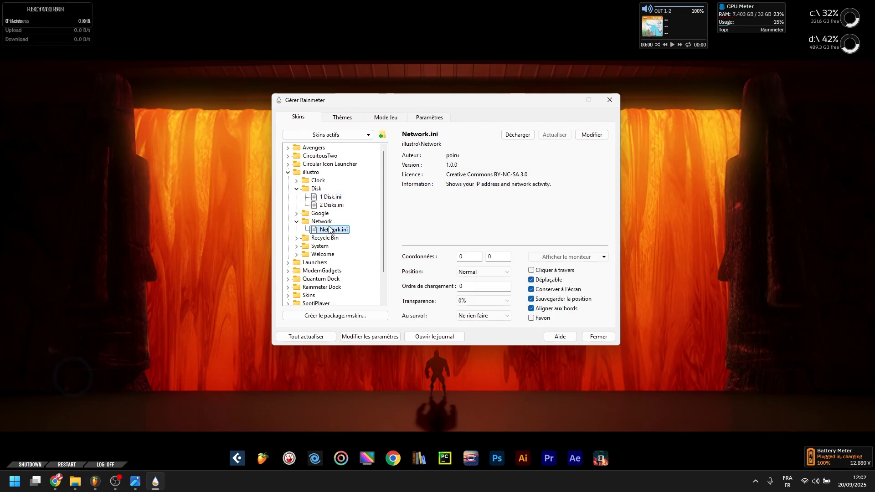
Load the Verticons Icons.ini vertical icon launcher and move it slightly lower along the edge of the desktop
{"action": "left_click", "coordinate": [288, 230]}
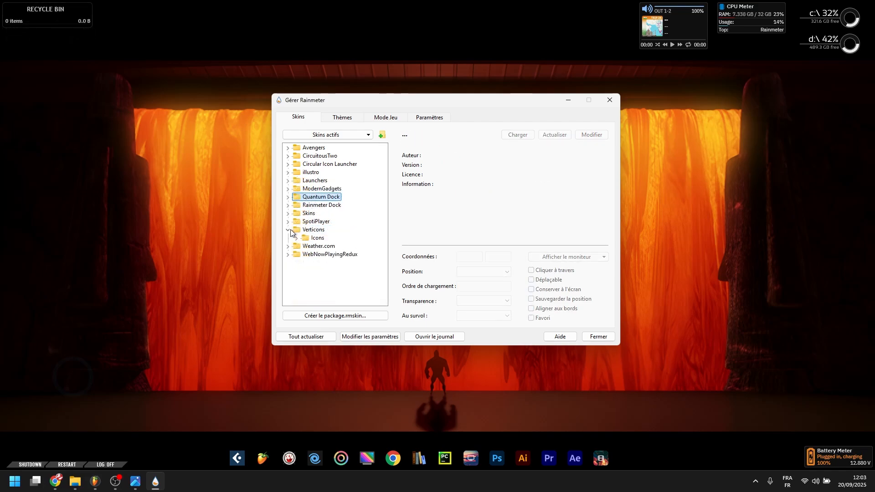
{"action": "left_click", "coordinate": [317, 238]}
{"action": "left_click", "coordinate": [297, 238]}
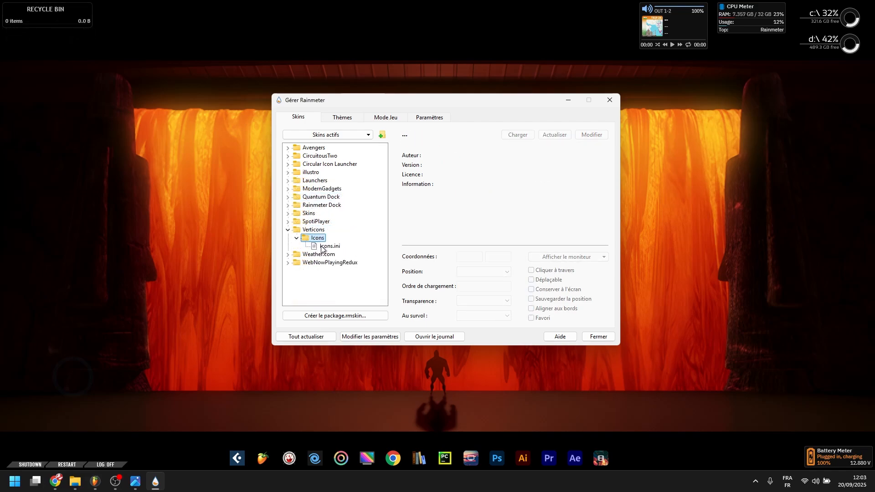
{"action": "double_click", "coordinate": [321, 248]}
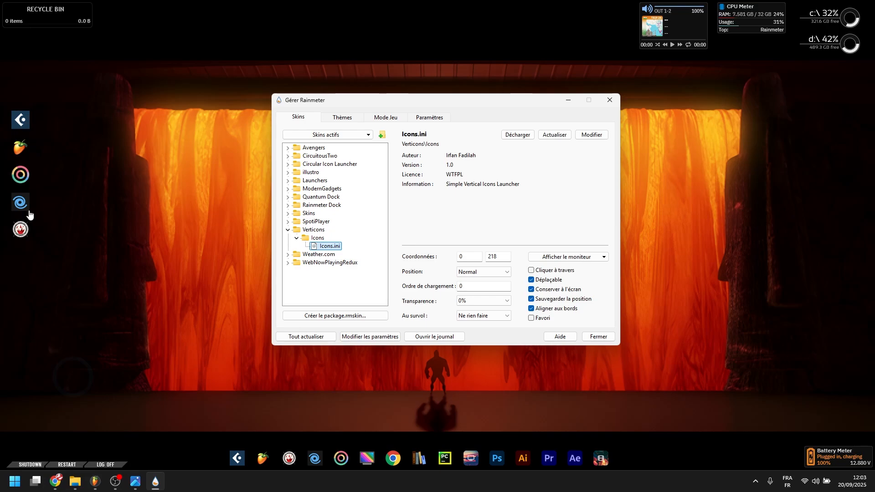
{"action": "left_click", "coordinate": [18, 126]}
{"action": "left_click_drag", "start_coordinate": [17, 125], "coordinate": [11, 184]}
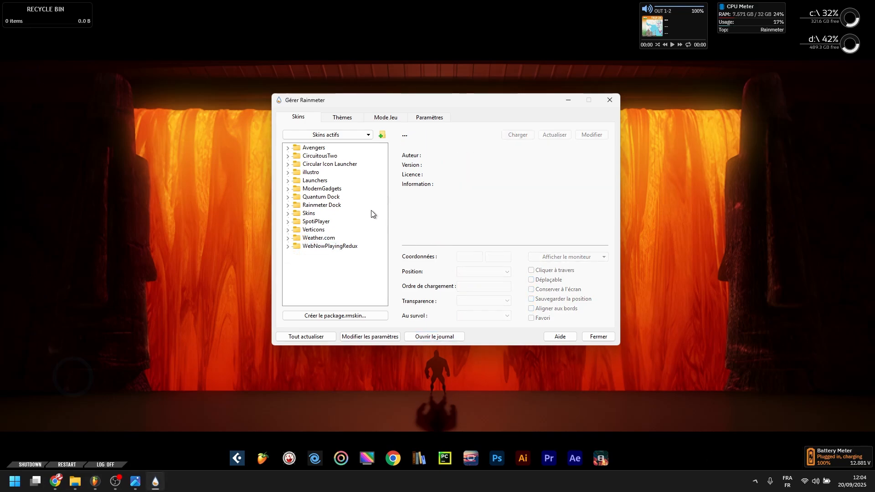
Unload and reload the Quantum Dock Taskbar.ini skin twice to demonstrate switching the dock off and on
{"action": "left_click", "coordinate": [332, 196]}
{"action": "left_click", "coordinate": [288, 196]}
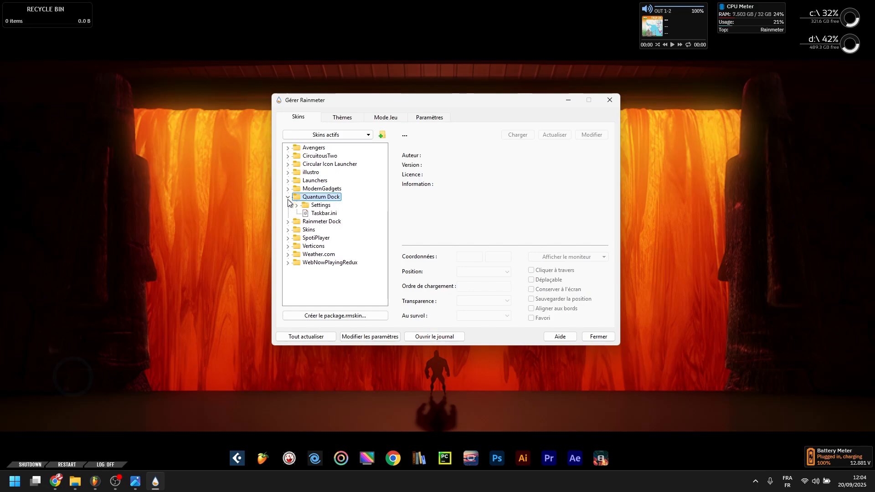
{"action": "left_click", "coordinate": [324, 213]}
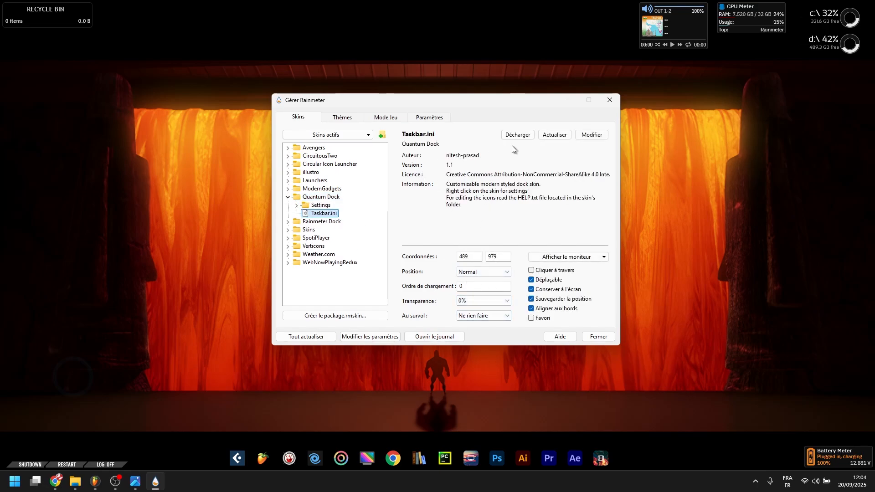
{"action": "left_click", "coordinate": [525, 136]}
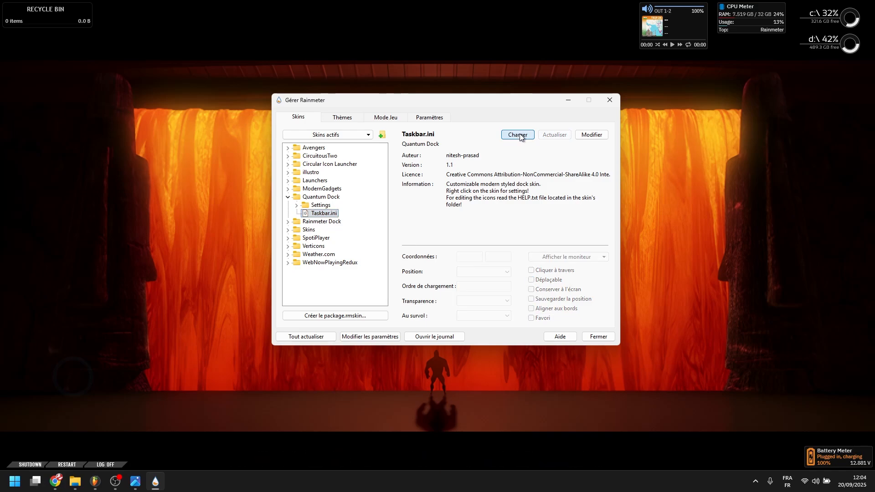
{"action": "left_click", "coordinate": [521, 138]}
{"action": "left_click", "coordinate": [520, 138]}
{"action": "left_click", "coordinate": [521, 138]}
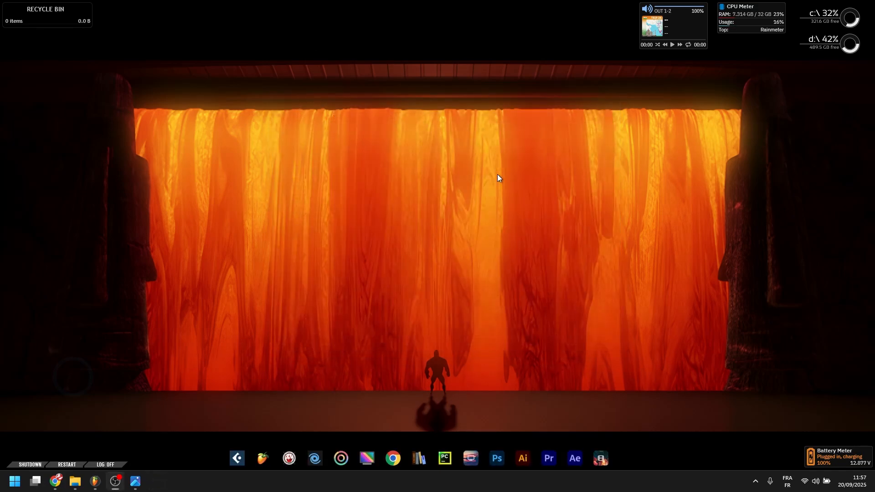